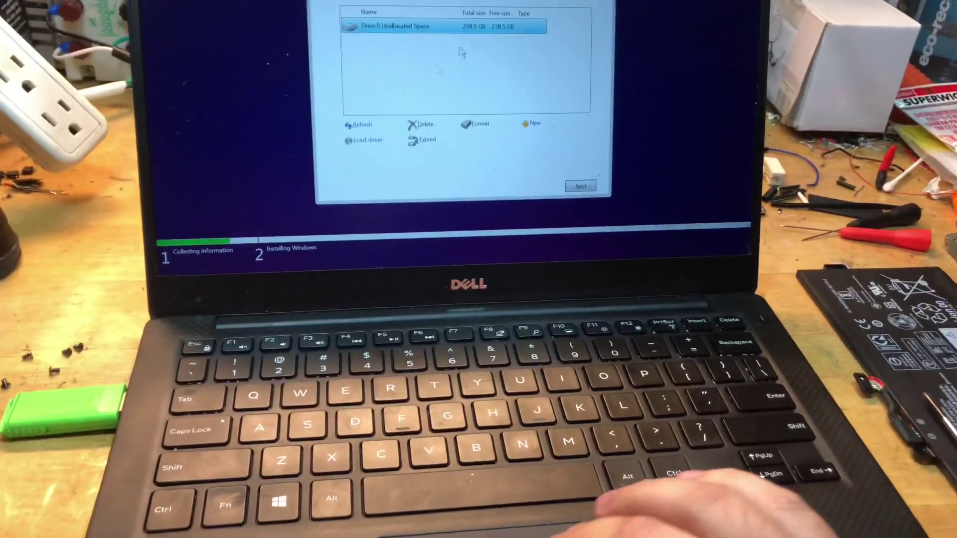
# Quit the drive selection, confirm leaving, and exit Windows Setup with Drive 0 unallocated
pyautogui.click(591, 3)
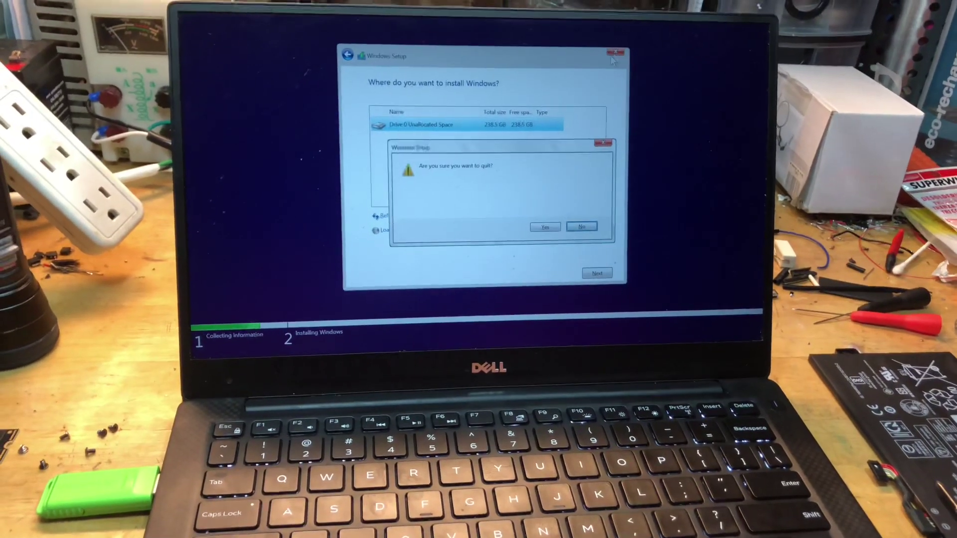
pyautogui.click(557, 221)
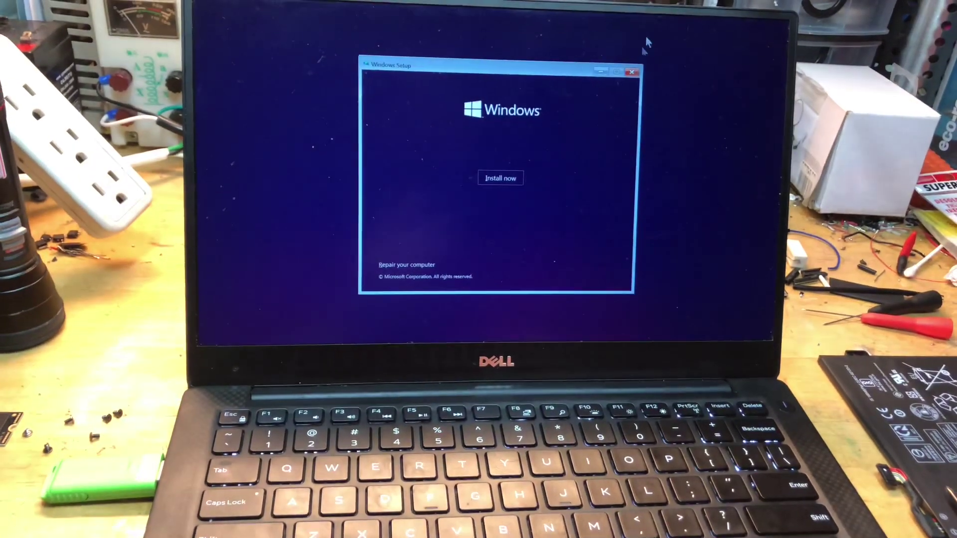
pyautogui.click(638, 69)
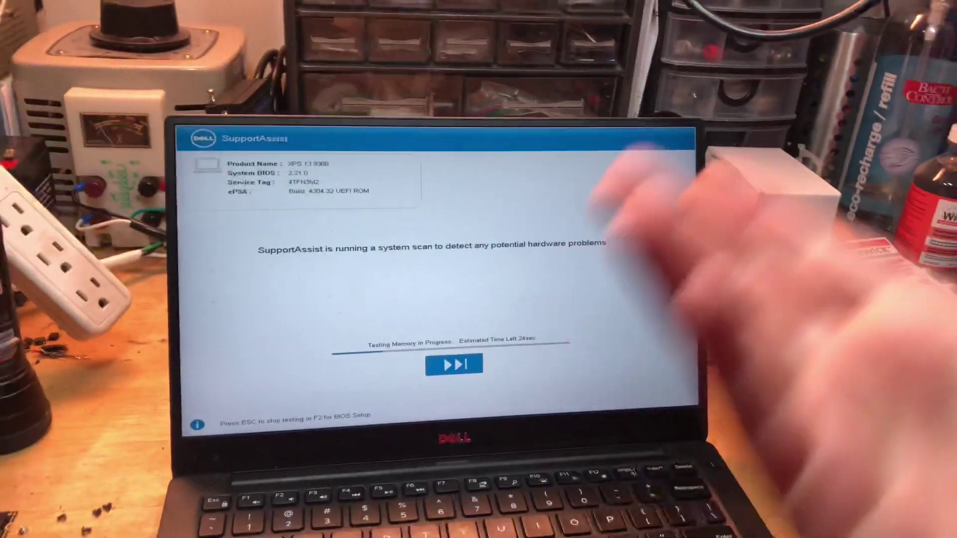
# Abort the Dell SupportAssist memory test with Esc
pyautogui.press('Escape')
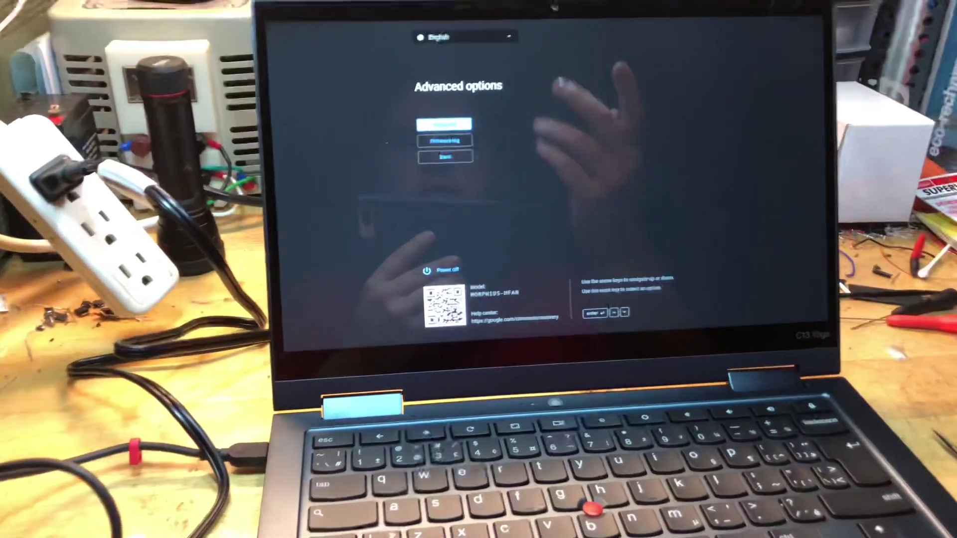
# Choose Back in Advanced options to return to 'Something went wrong'
pyautogui.press('Down')
pyautogui.press('Down')
pyautogui.press('Return')
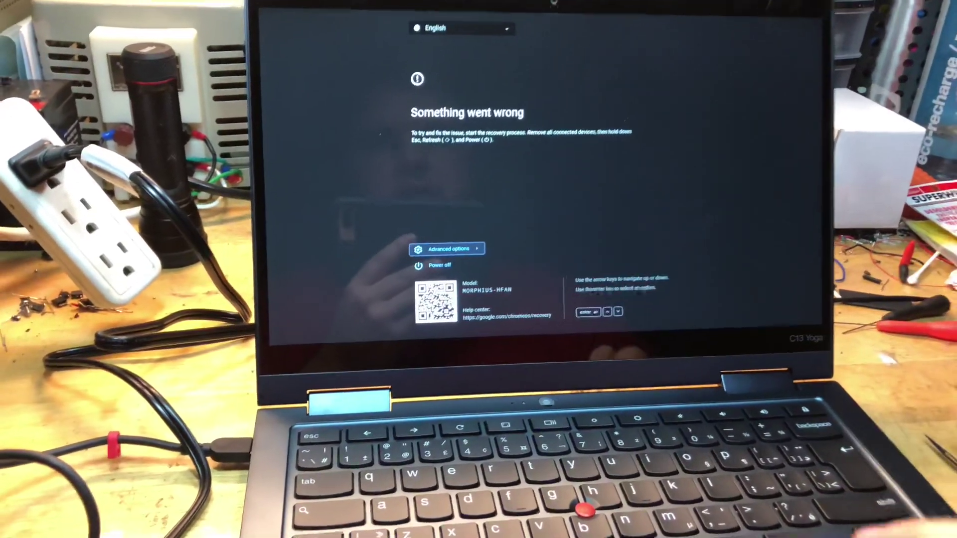